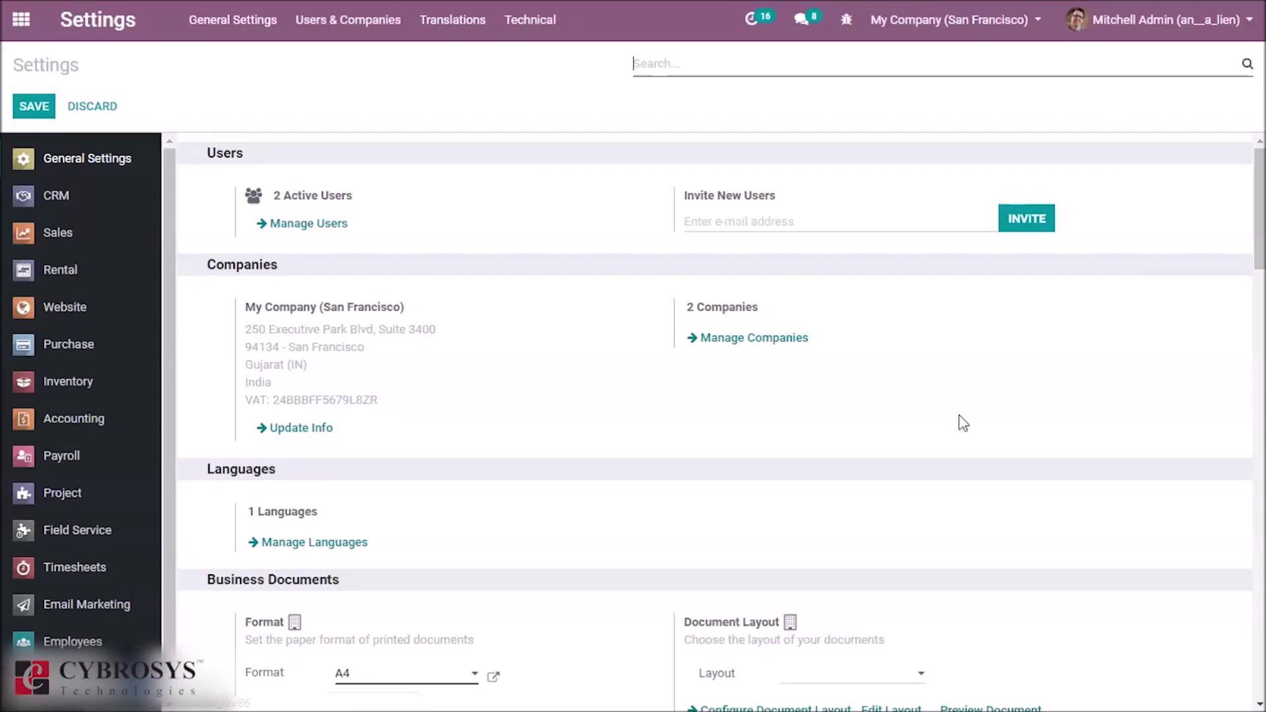
# Open the Users list from the Users & Companies menu in Settings.
pyautogui.click(361, 25)
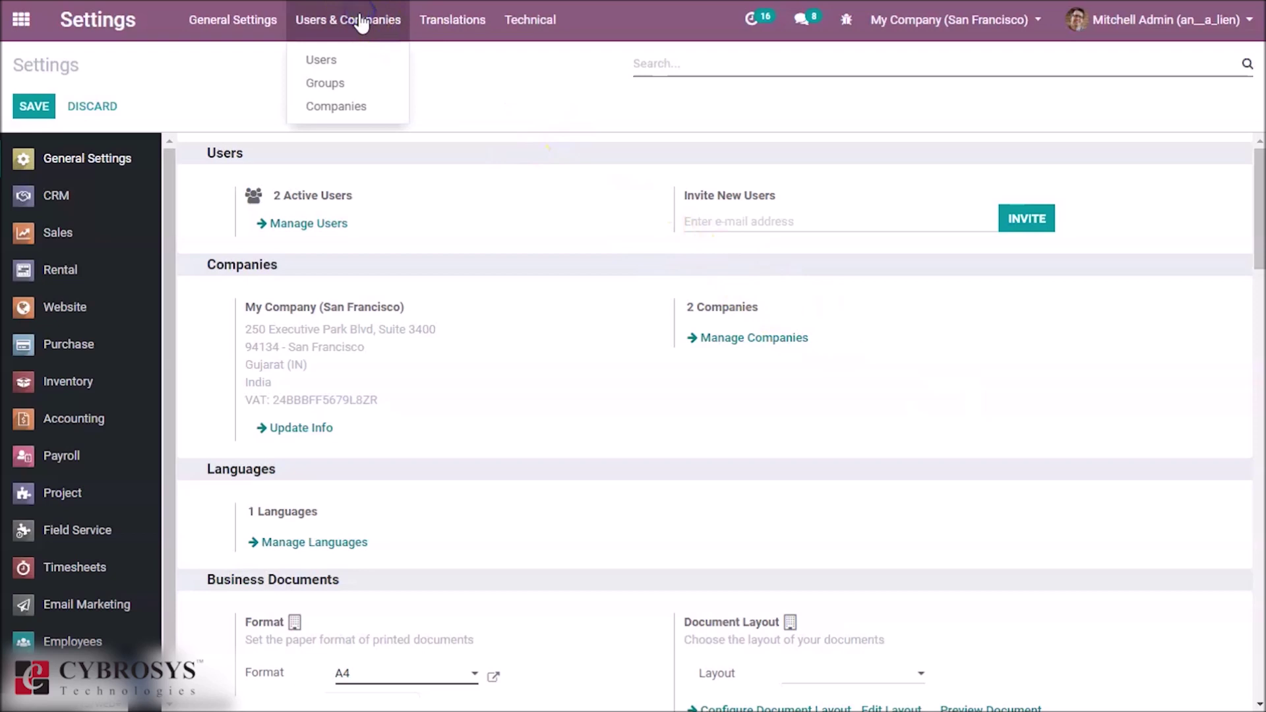
pyautogui.click(348, 57)
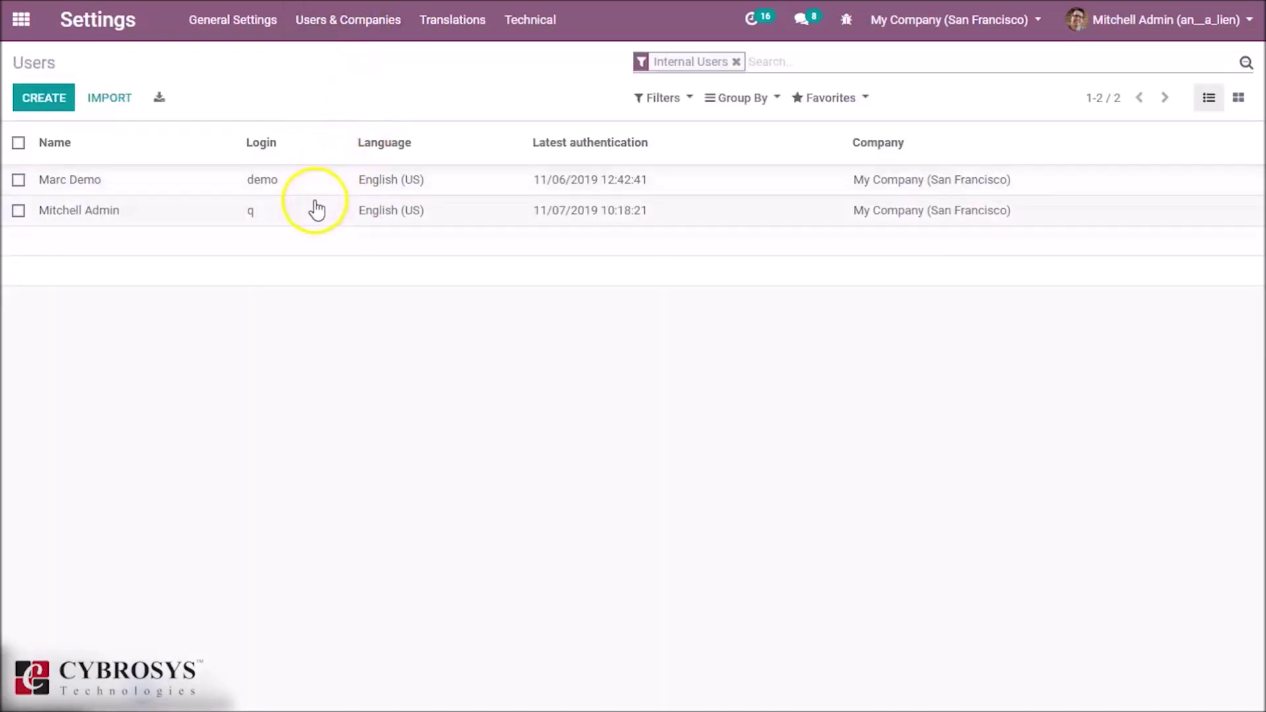
# Open Marc Demo's user record from the Users list.
pyautogui.click(318, 186)
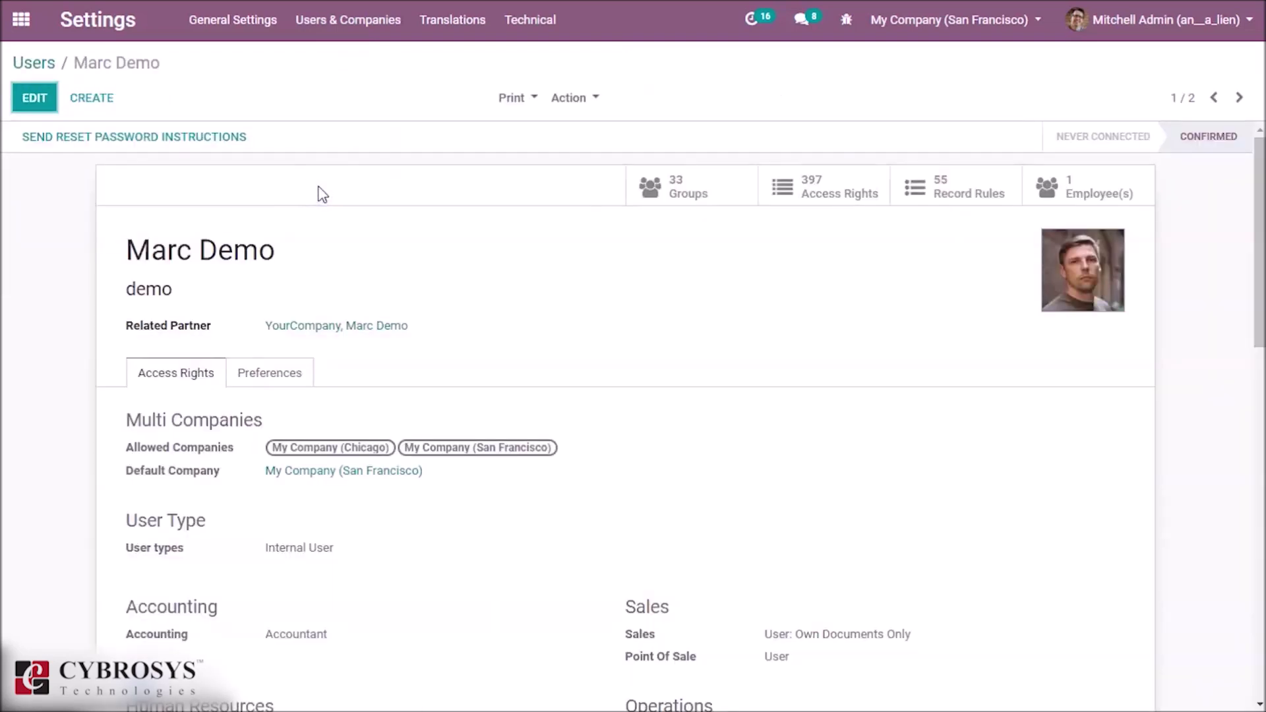